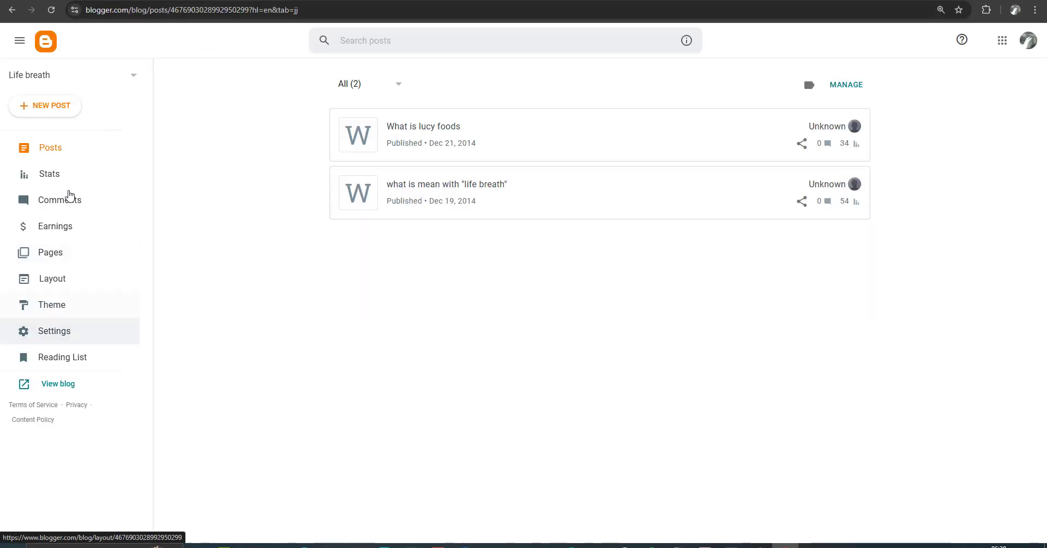
Open the Life breath blog's settings and open its custom domain for editing
left_click(77, 332)
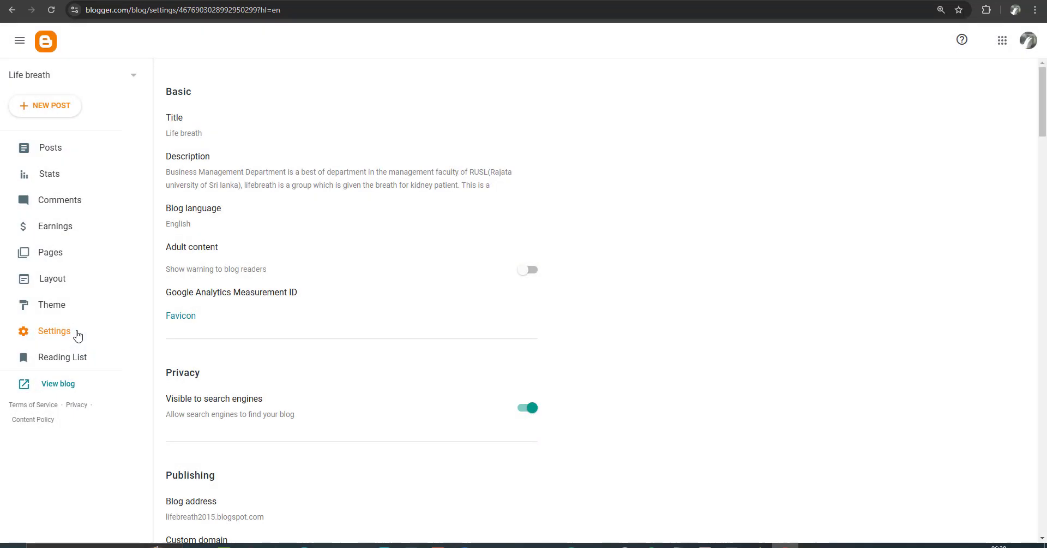
scroll(347, 344, "down", 1)
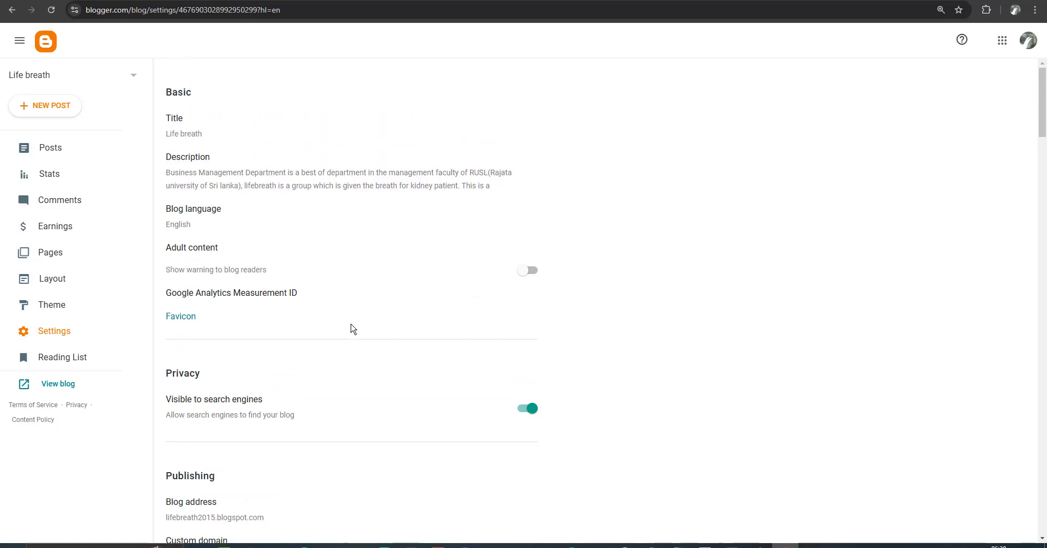
scroll(351, 328, "down", 5)
scroll(351, 327, "down", 2)
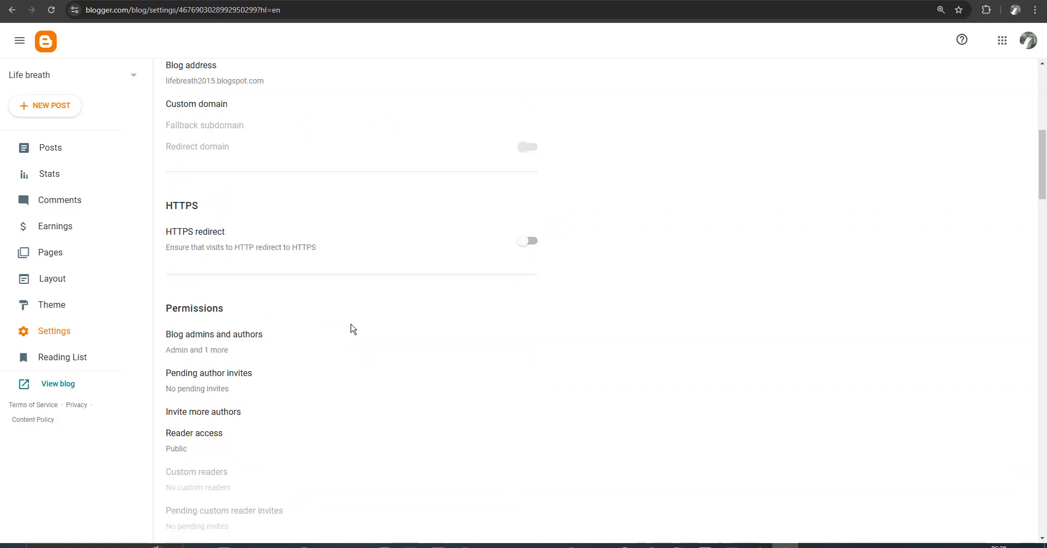
scroll(352, 328, "up", 1)
scroll(352, 328, "down", 2)
scroll(353, 330, "up", 5)
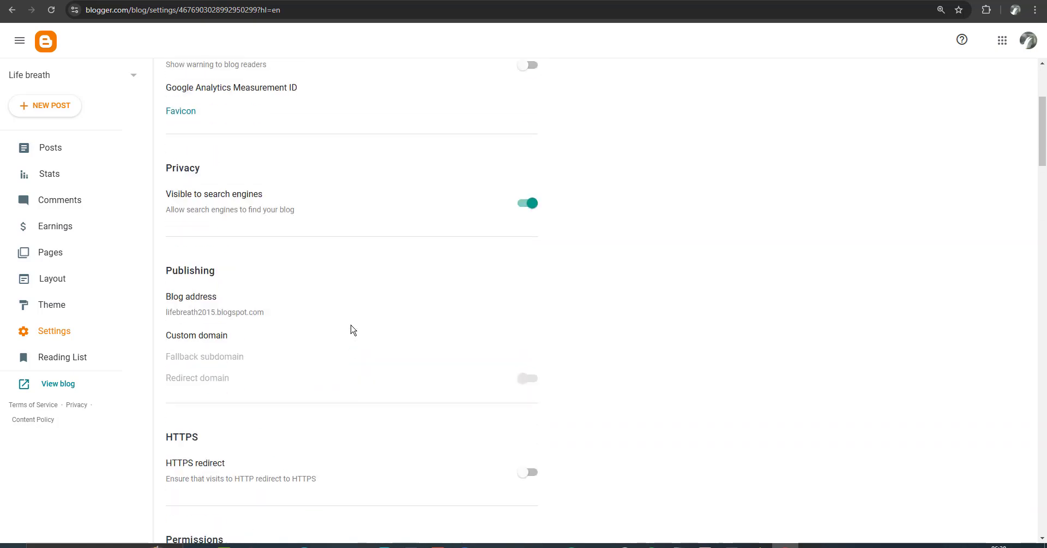
scroll(350, 327, "up", 1)
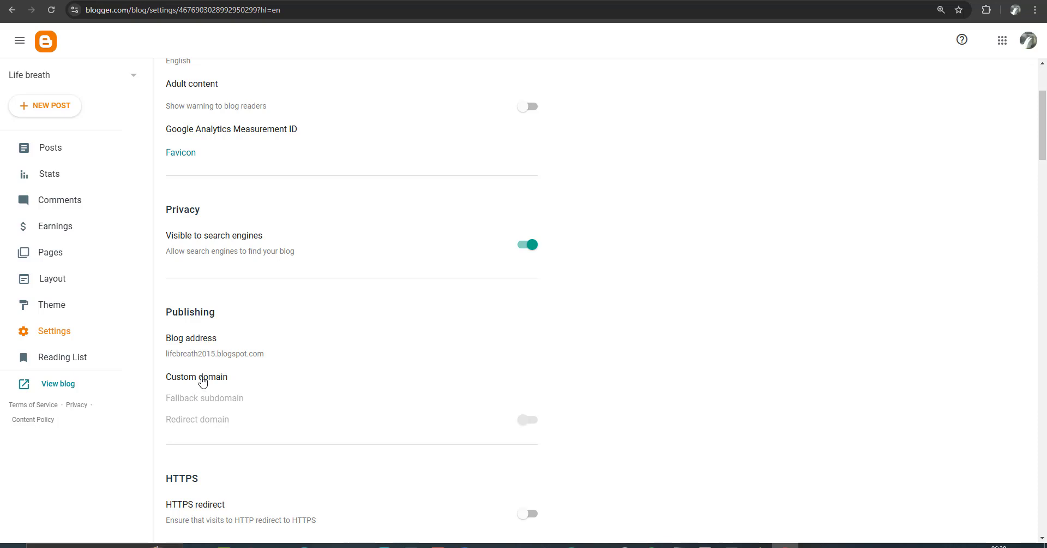
left_click(203, 381)
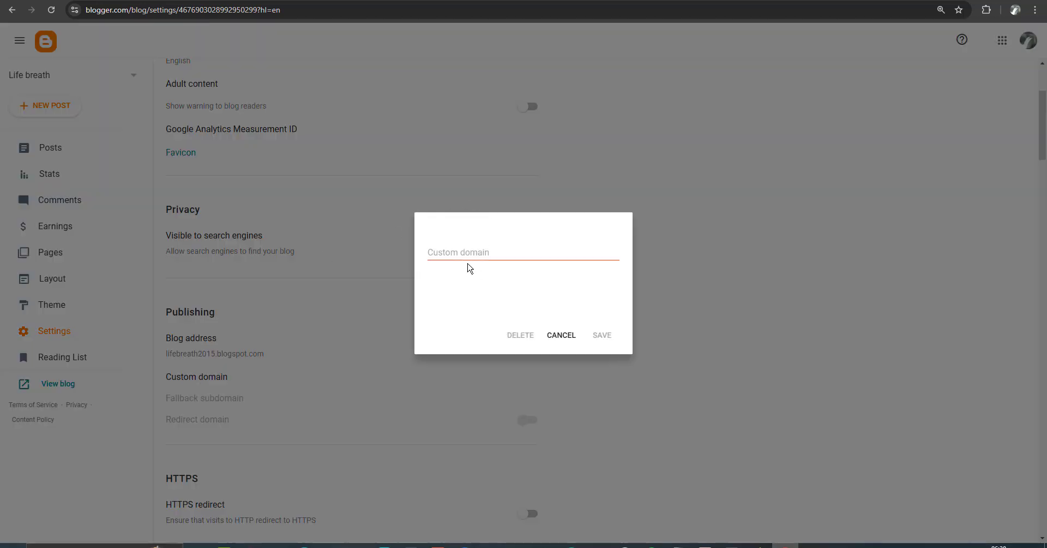
left_click(469, 251)
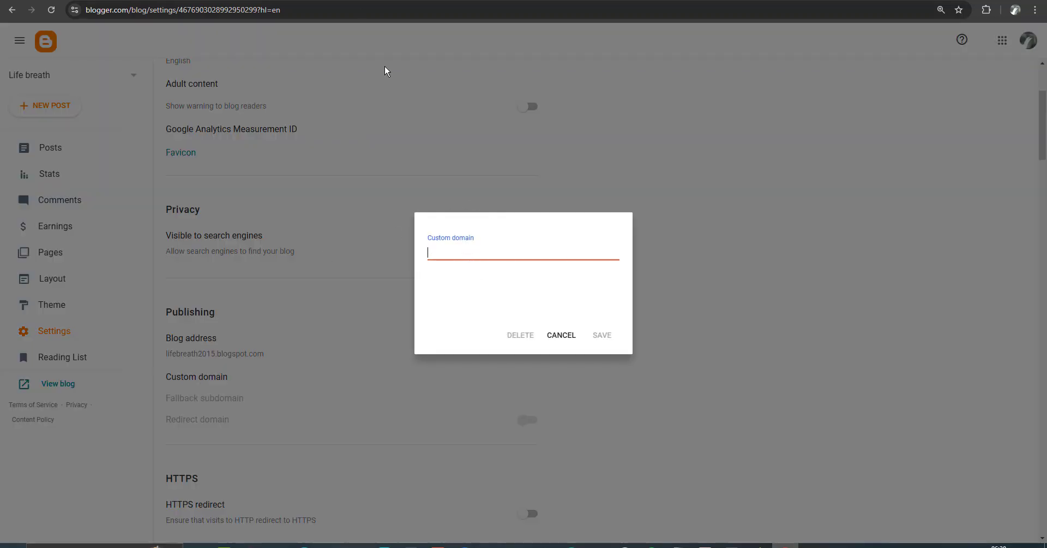
Switch to Namecheap and open the advanced DNS settings of the lakmeesoy.com domain
left_click(329, 1)
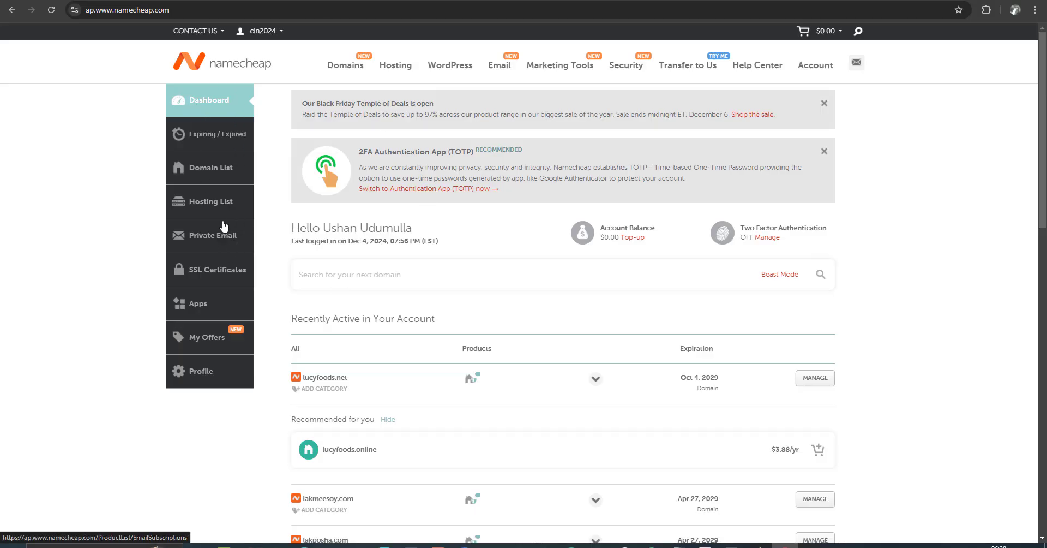
left_click(230, 178)
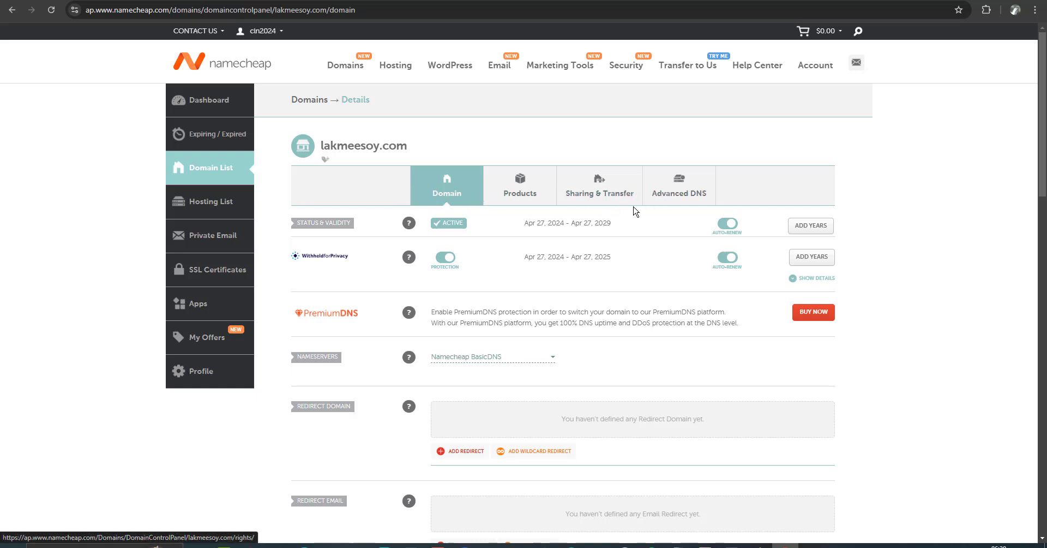
left_click(682, 191)
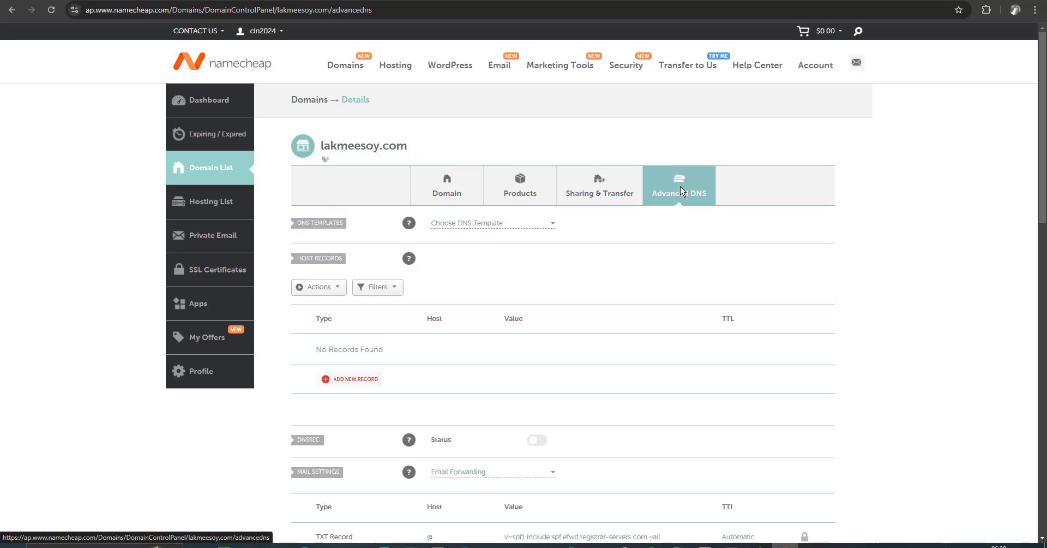
scroll(446, 299, "down", 4)
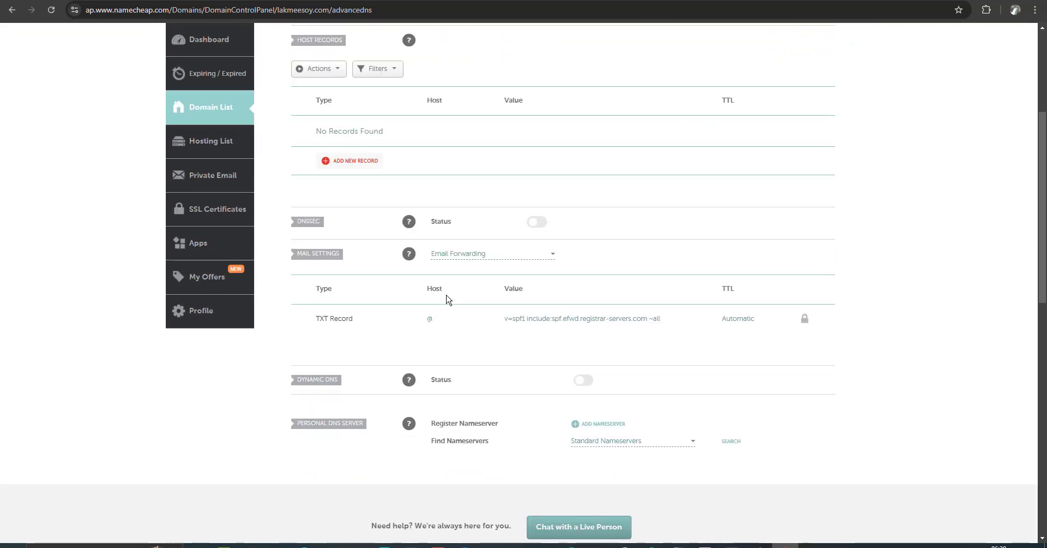
scroll(446, 299, "up", 3)
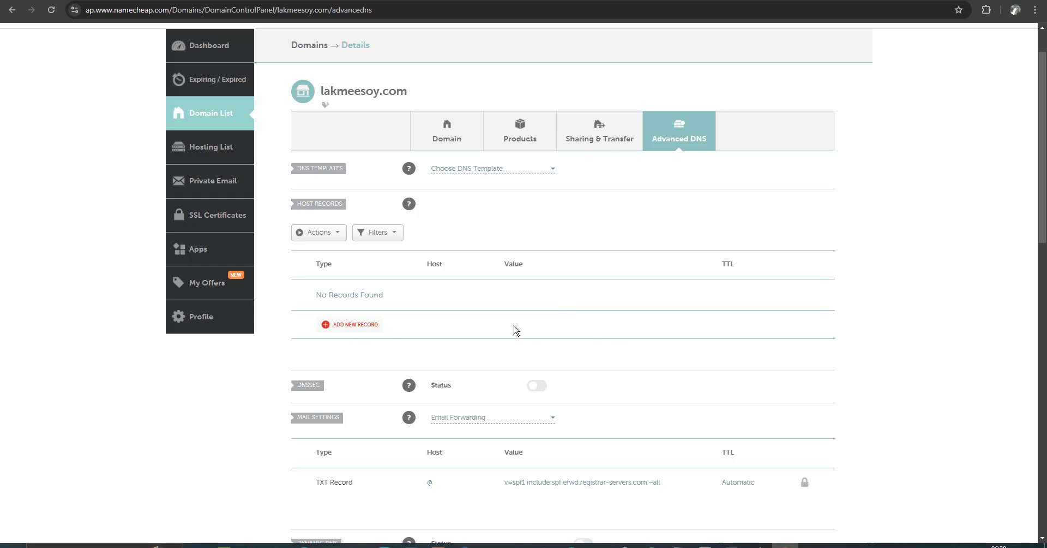
left_click_drag(407, 93, 315, 97)
right_click(339, 91)
left_click(354, 105)
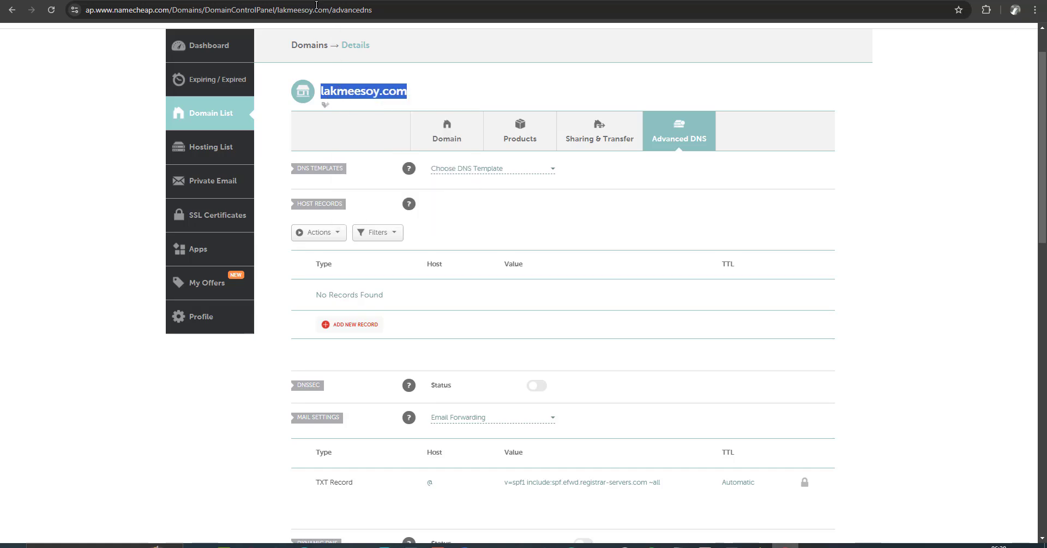
left_click(425, 1)
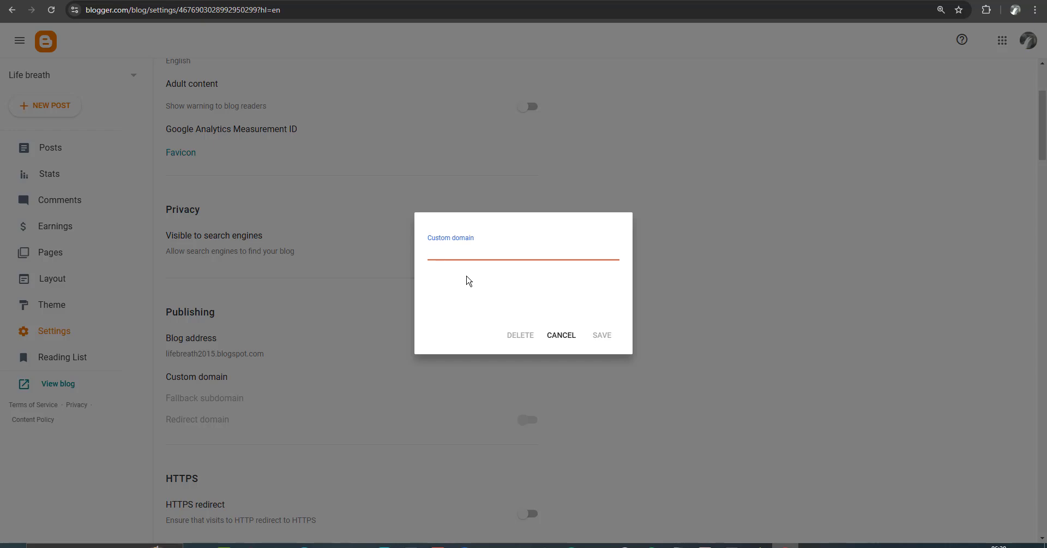
type("www.")
key("ctrl+v")
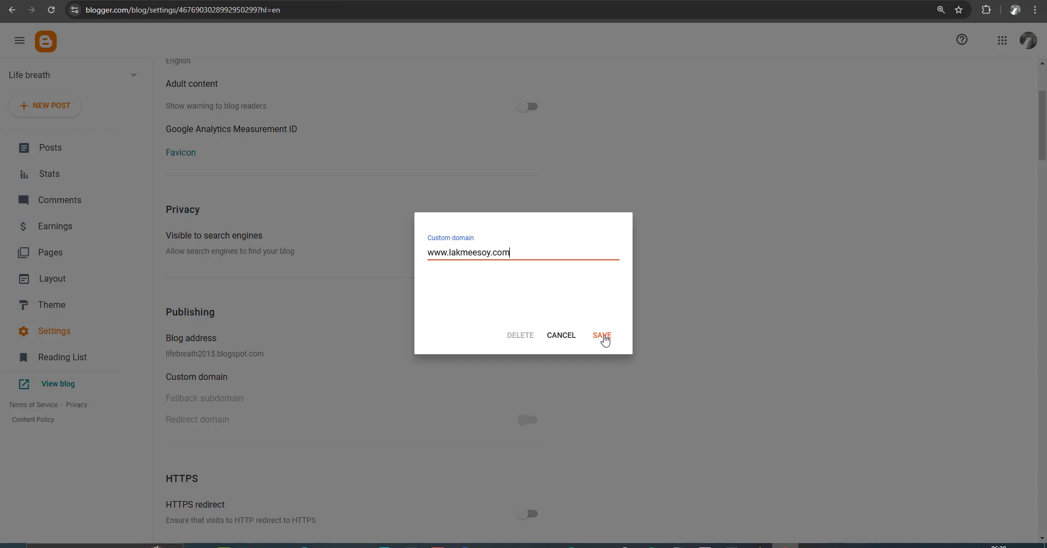
left_click(603, 337)
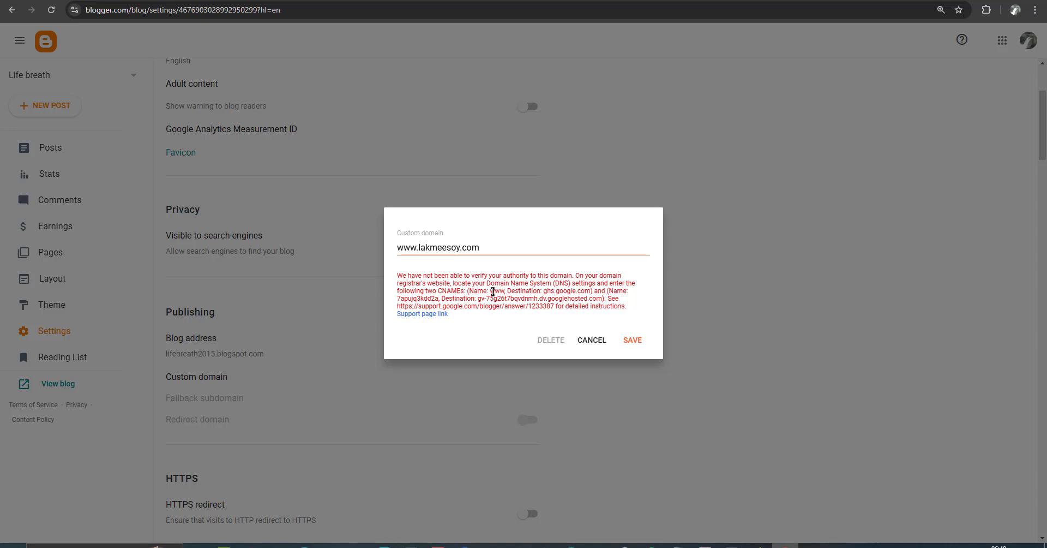
Copy the first CNAME destination, ghs.google.com, from Blogger's custom domain dialog
left_click(337, 0)
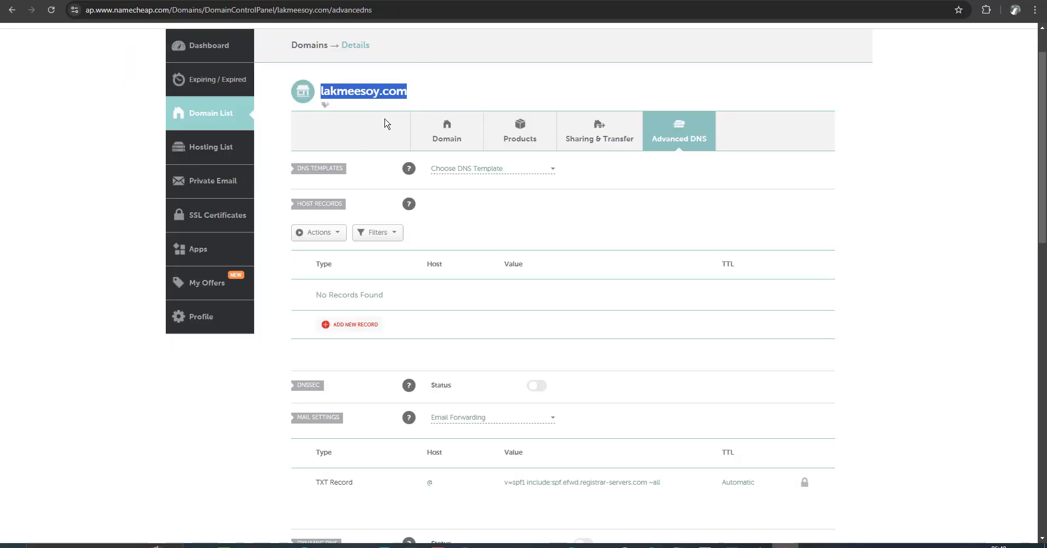
scroll(376, 121, "up", 1)
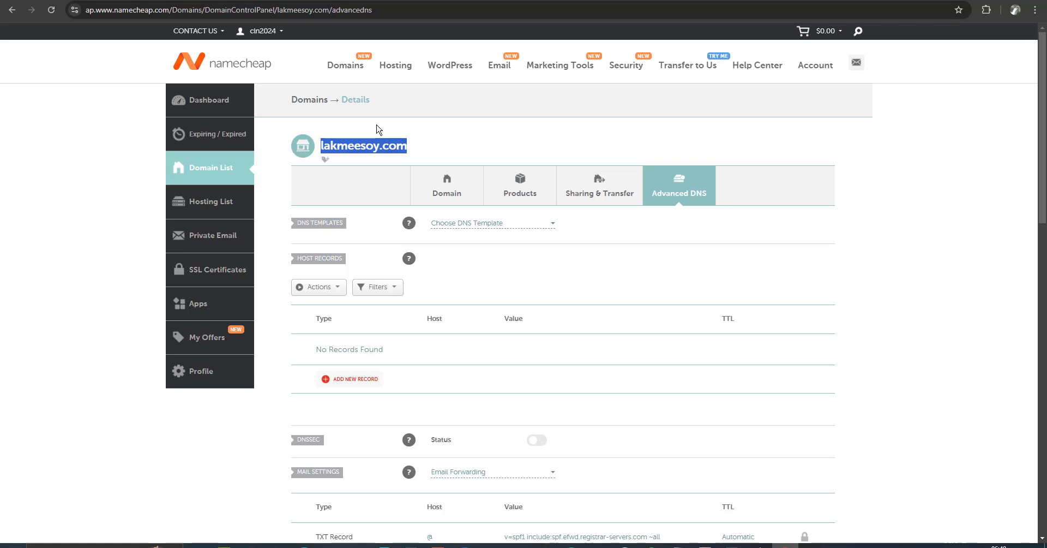
left_click(427, 0)
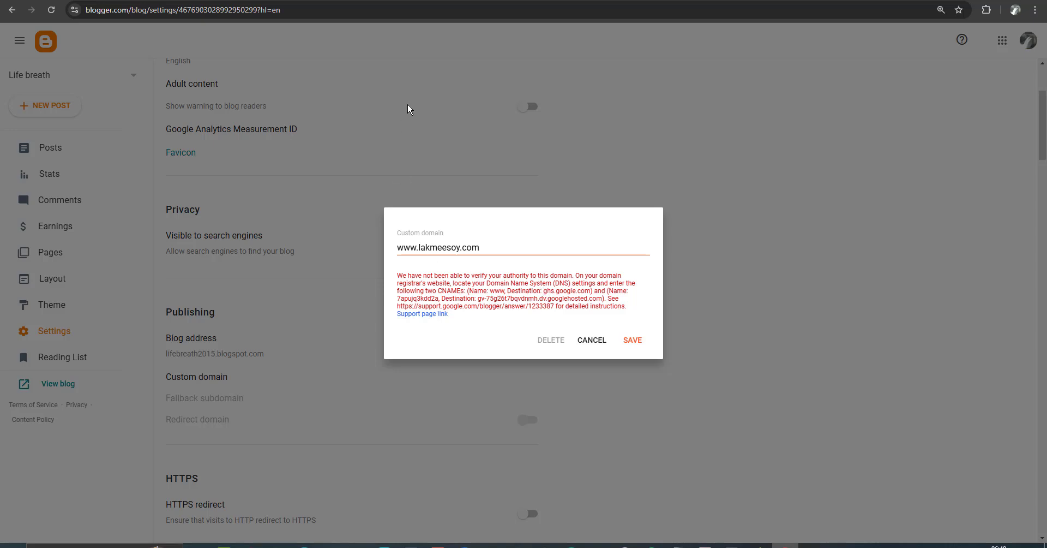
left_click_drag(545, 291, 588, 291)
right_click(579, 291)
left_click(594, 304)
Switch to Namecheap and add a host record of type CNAME Record for lakmeesoy.com
left_click(332, 1)
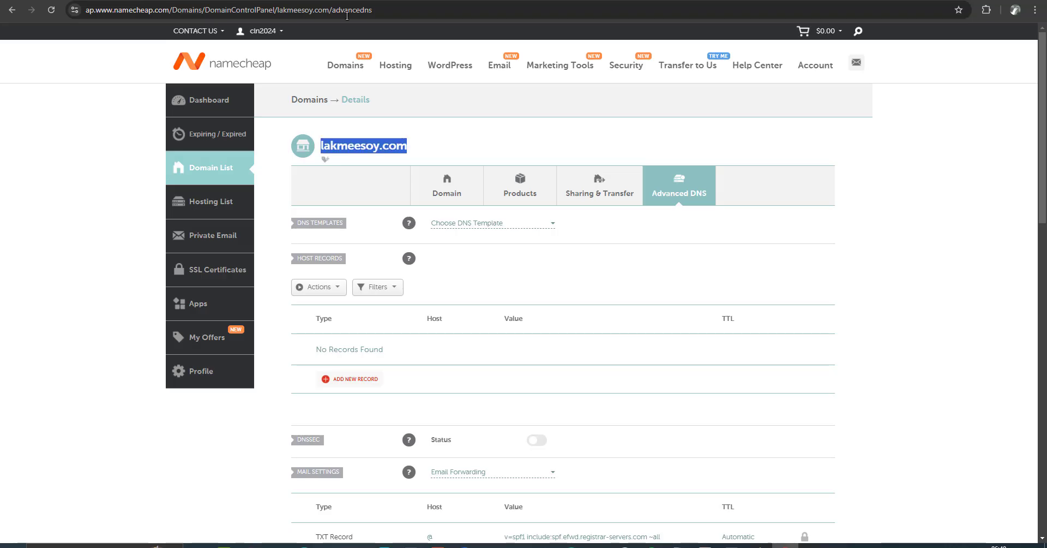
left_click(339, 290)
left_click(338, 290)
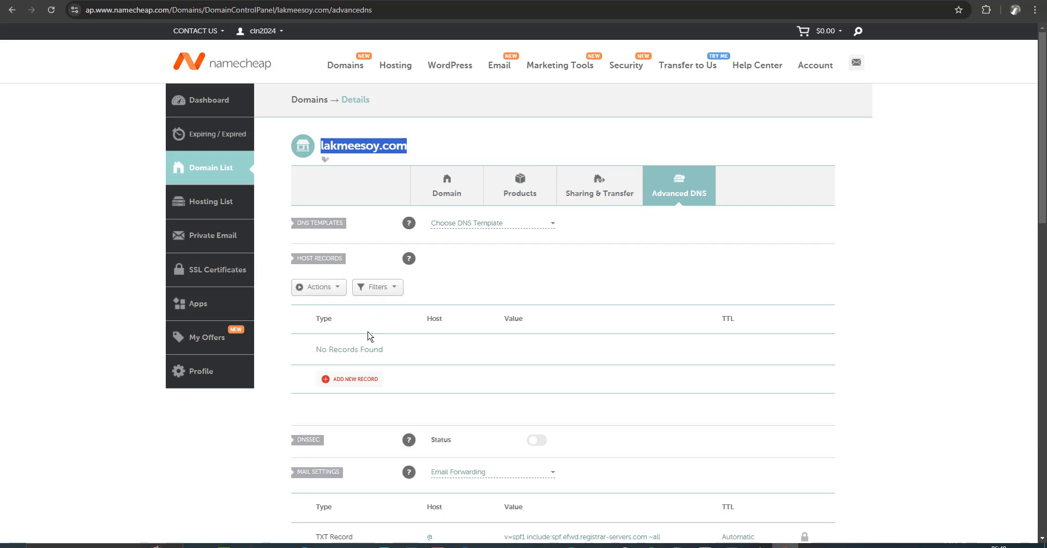
left_click(377, 388)
scroll(376, 387, "down", 4)
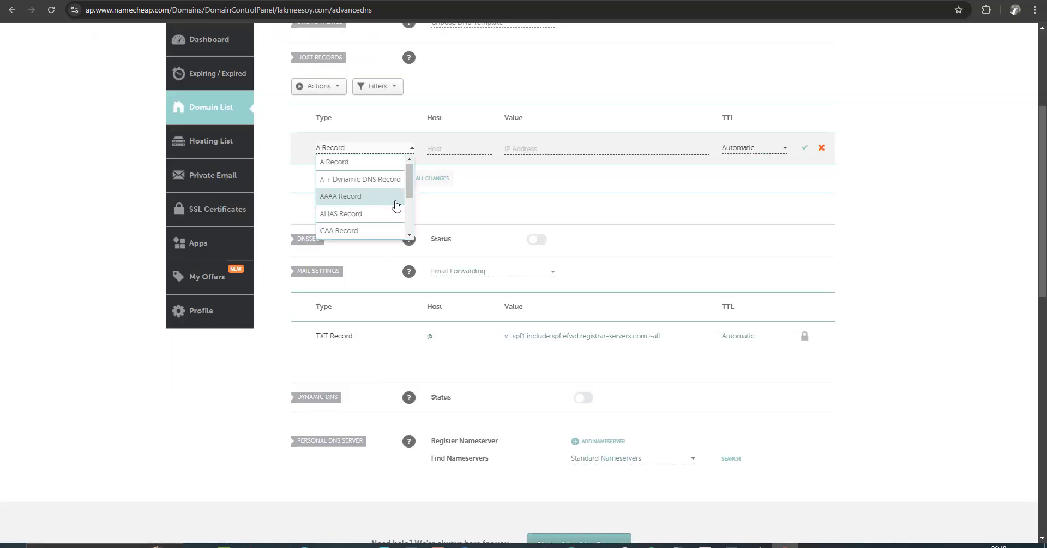
scroll(396, 206, "down", 2)
scroll(397, 205, "up", 4)
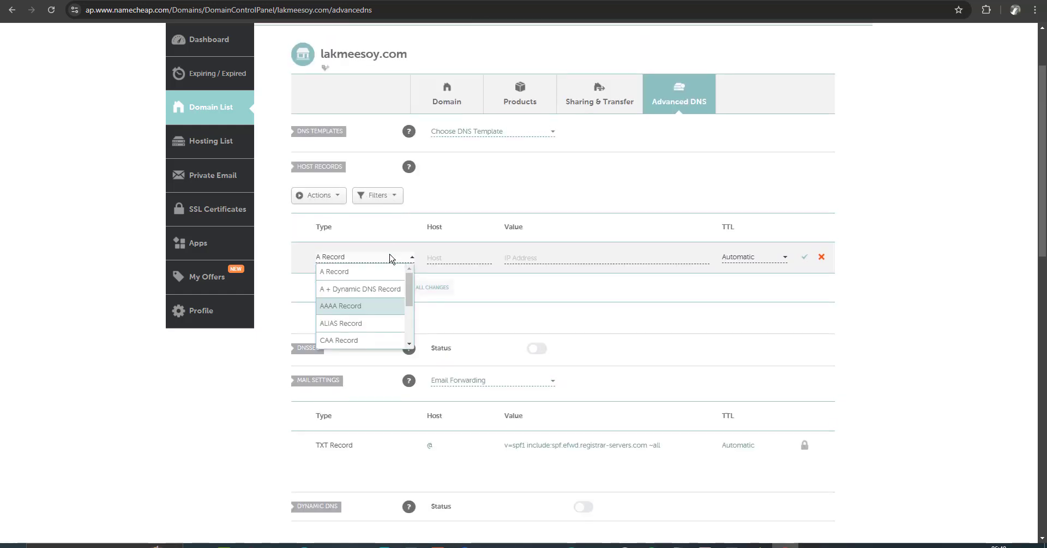
scroll(379, 311, "down", 2)
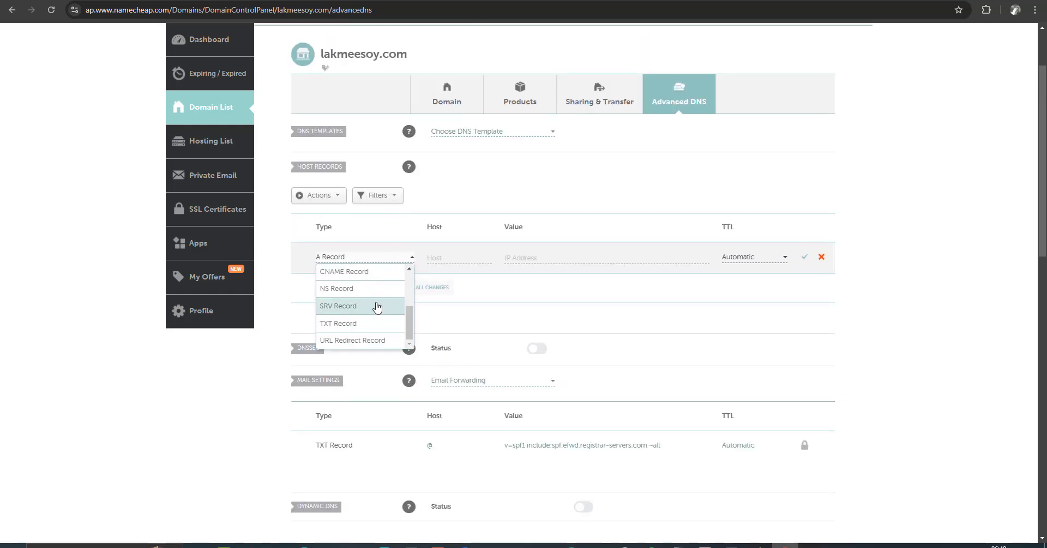
left_click(371, 278)
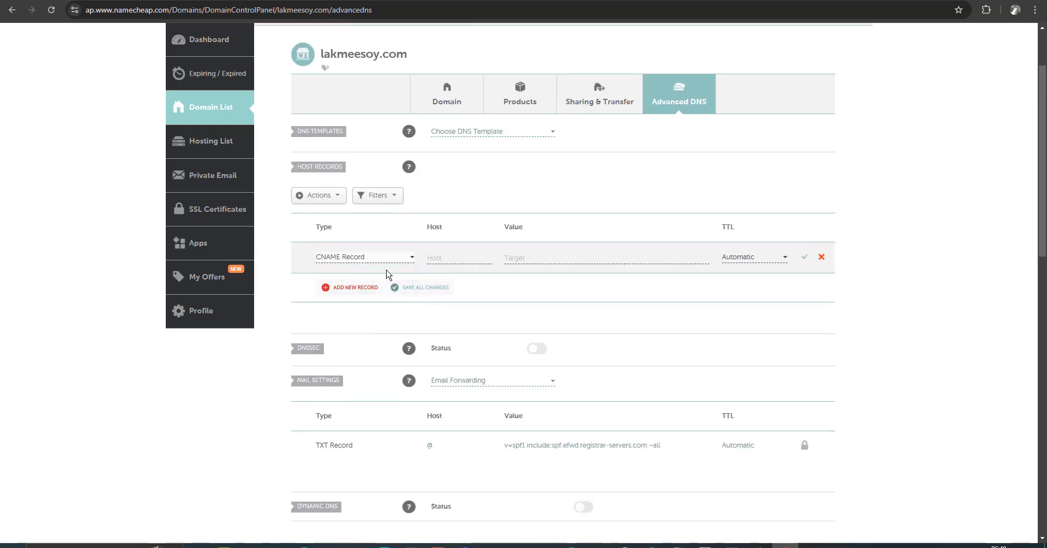
Set the CNAME record's host to www and its value to ghs.google.com, and save the record
left_click(463, 258)
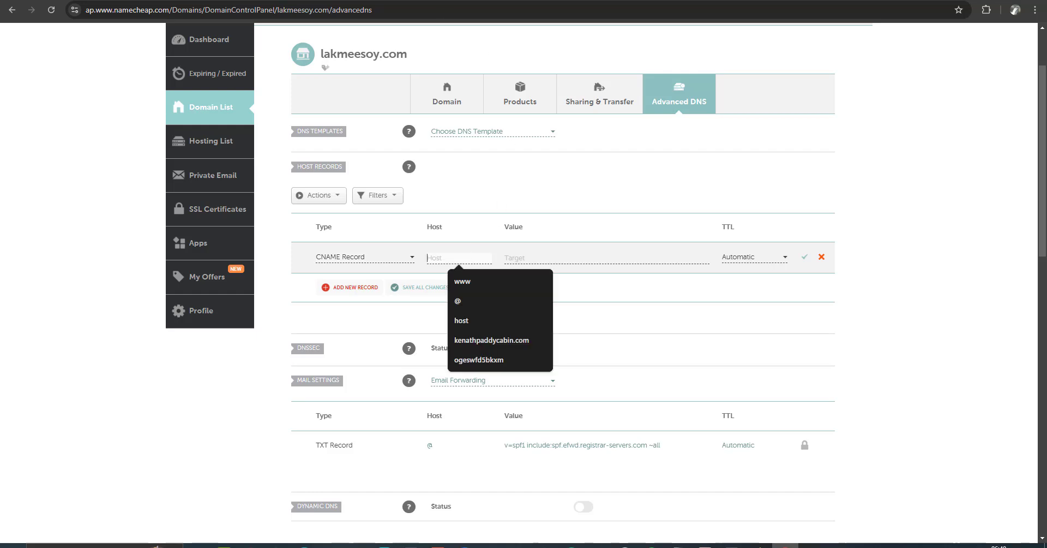
key("alt+Tab")
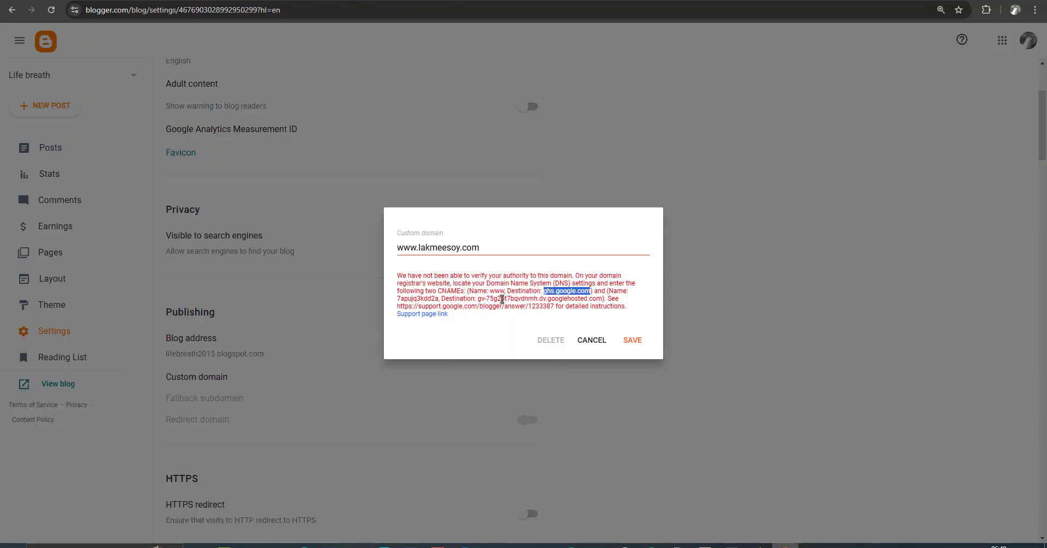
key("alt+Tab")
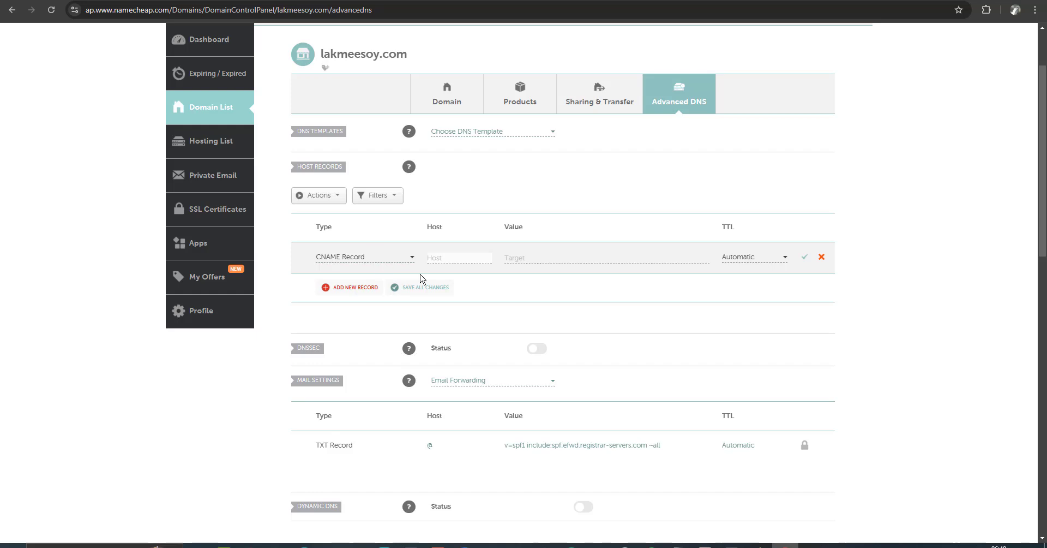
type("www")
left_click(542, 260)
key("ctrl+v")
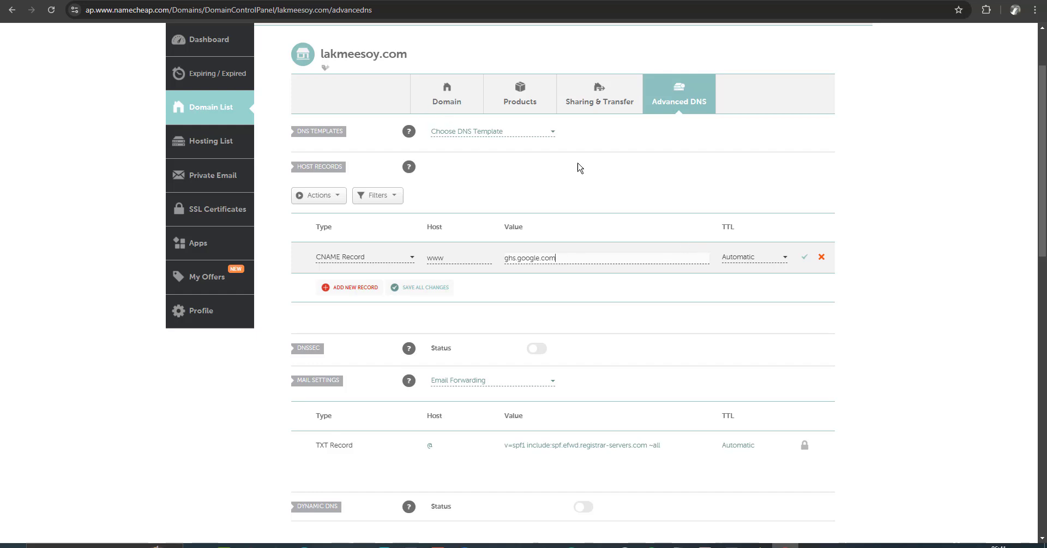
left_click(805, 257)
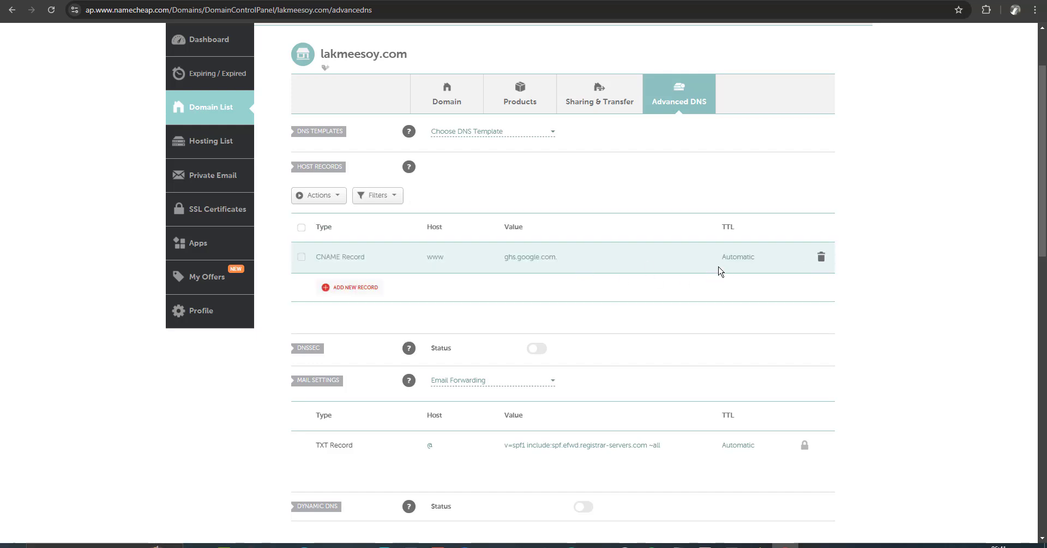
Switch to Blogger and copy the name of the second required CNAME from the custom domain dialog
left_click(456, 0)
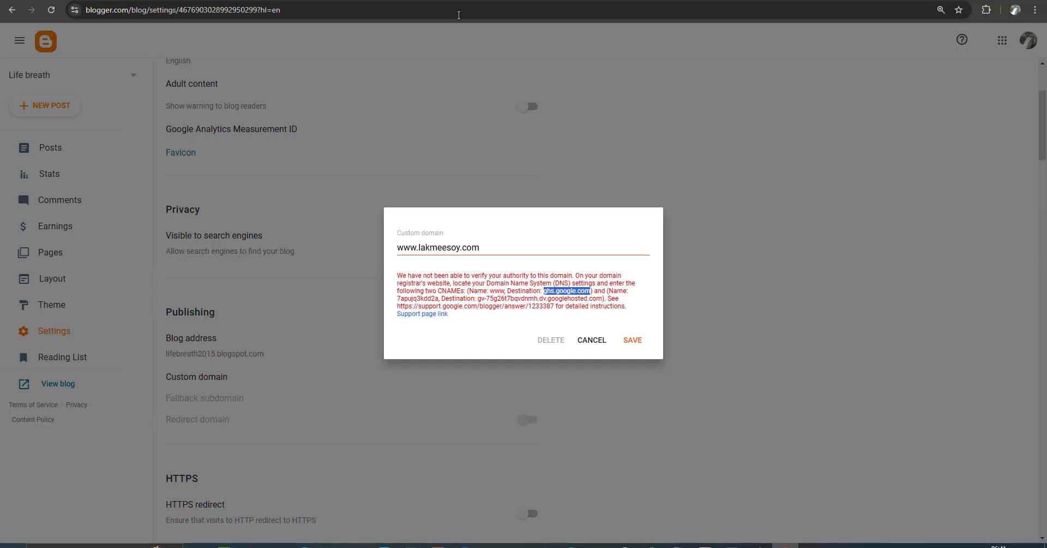
left_click(552, 297)
left_click_drag(439, 300, 404, 296)
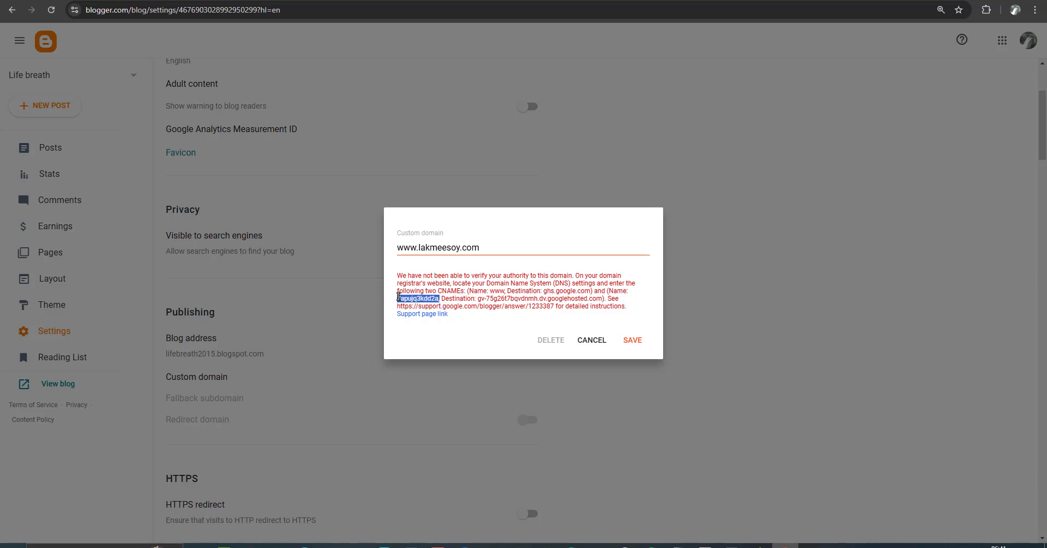
right_click(415, 298)
left_click(434, 314)
Switch to Namecheap and add a second host record of type CNAME Record
key("ctrl+Tab")
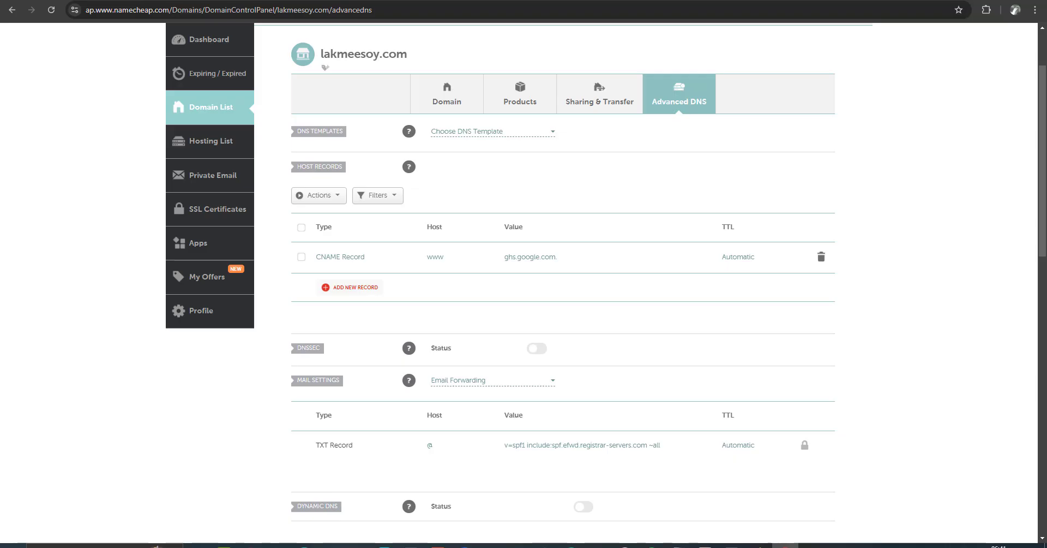
left_click(369, 299)
scroll(365, 262, "down", 2)
scroll(357, 243, "down", 1)
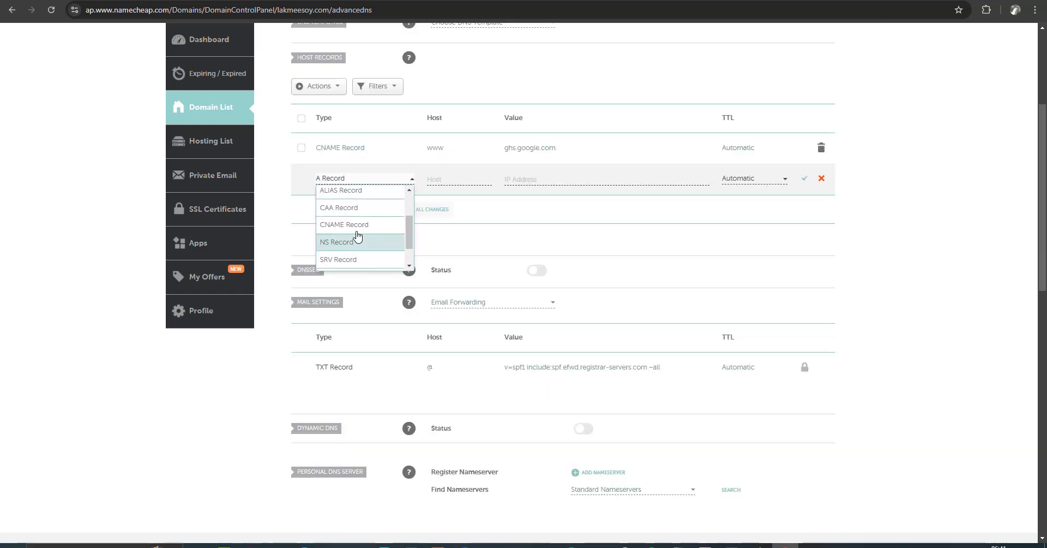
left_click(356, 224)
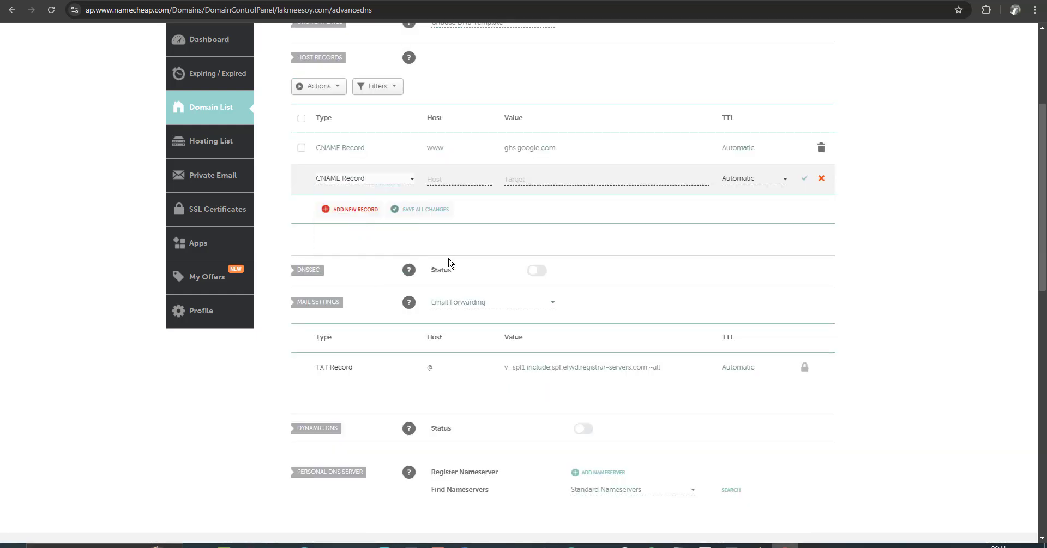
Paste the copied verification name as the second CNAME record's host and remove its trailing comma
left_click(460, 175)
key("ctrl+v")
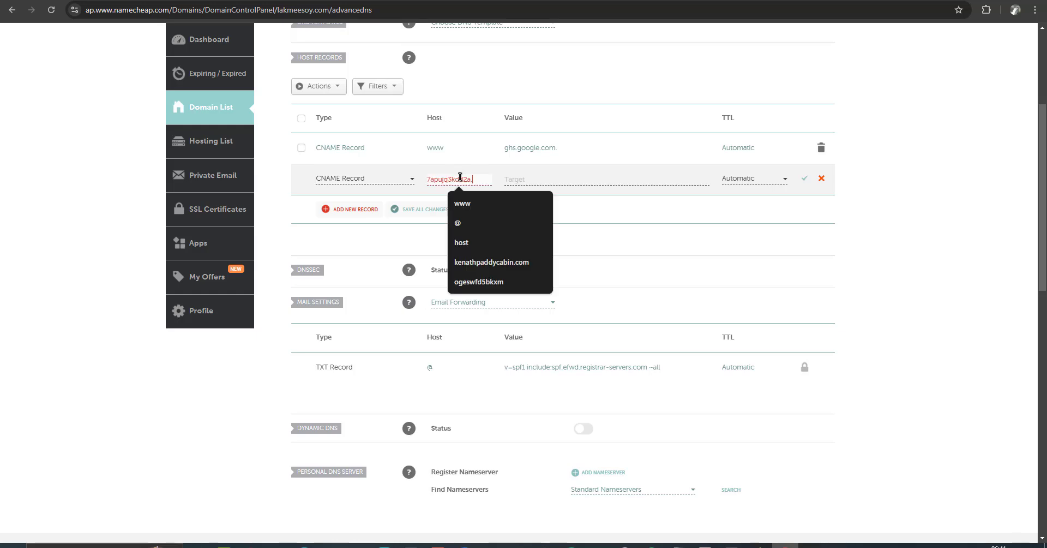
left_click(519, 180)
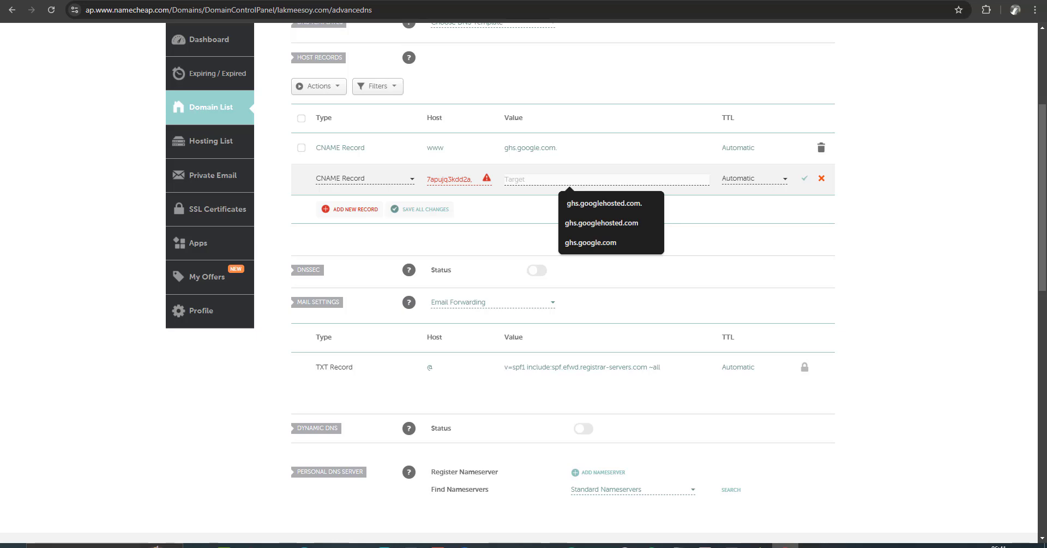
left_click(468, 1)
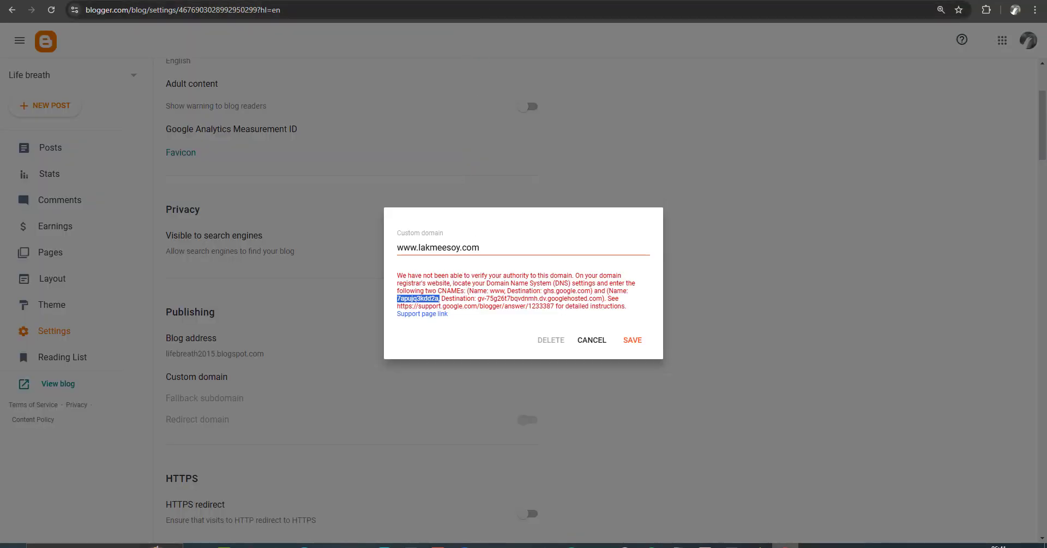
left_click(352, 1)
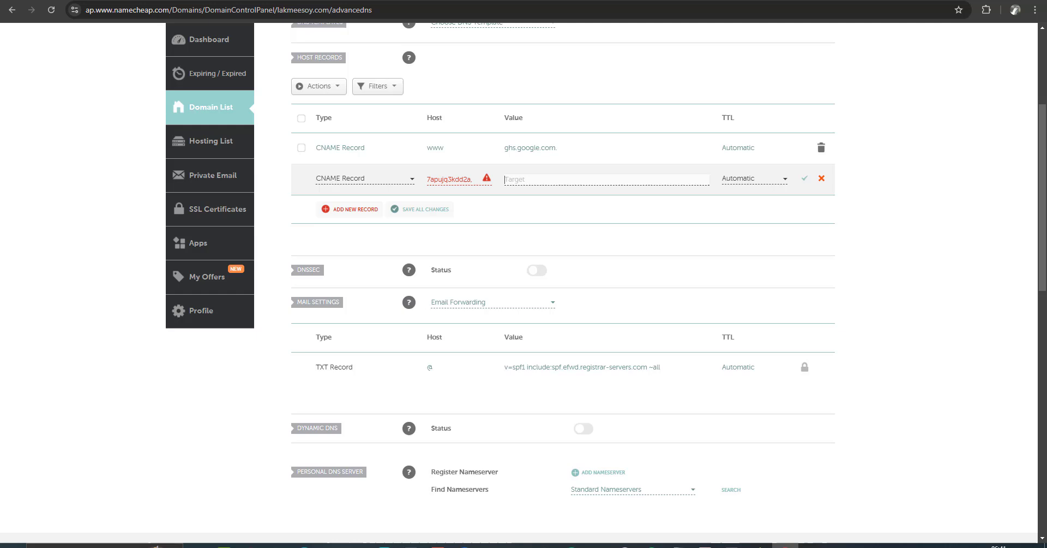
left_click(478, 185)
key("BackSpace")
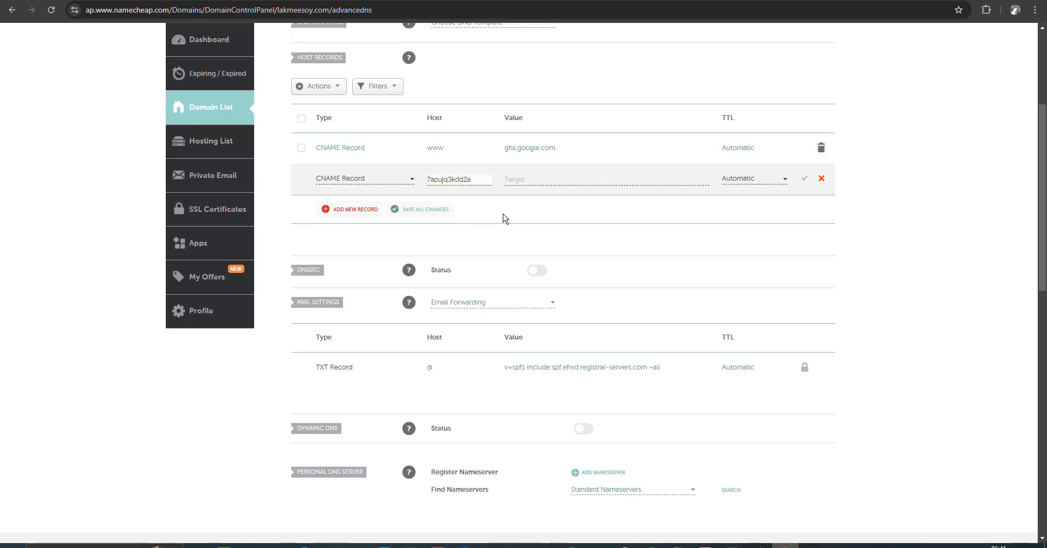
Switch to Blogger and copy the destination of the second required CNAME from the custom domain dialog
left_click(552, 180)
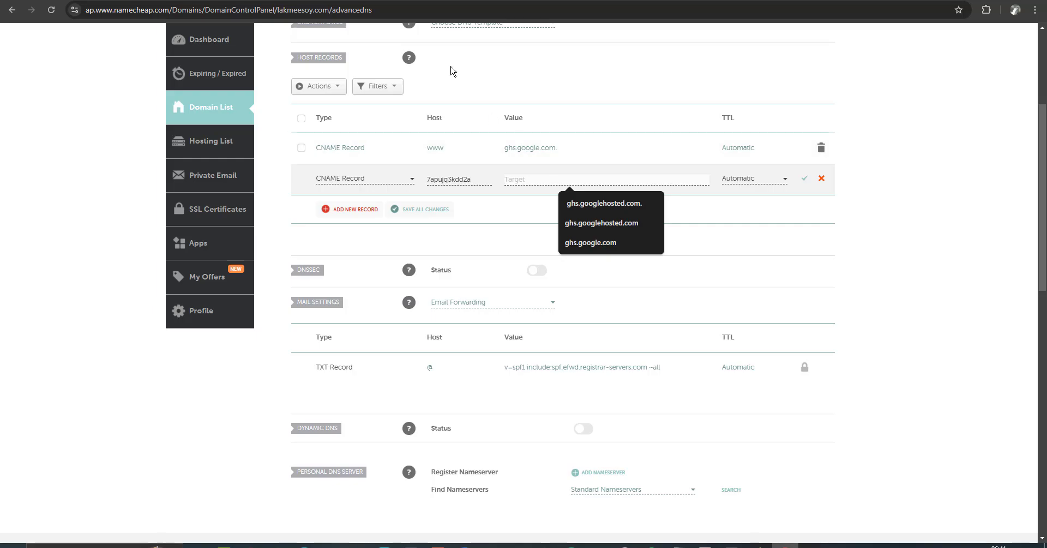
left_click(470, 0)
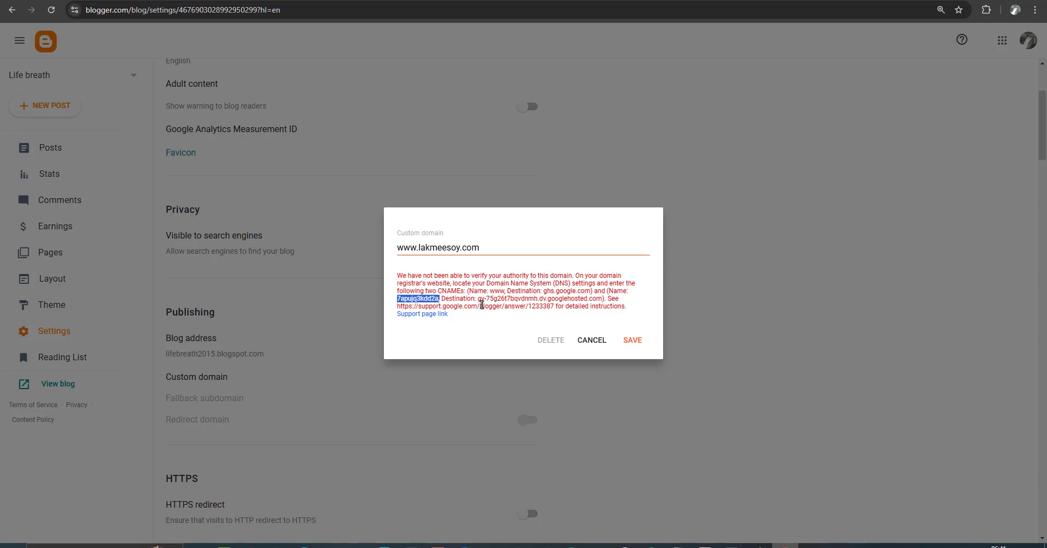
left_click_drag(478, 299, 602, 299)
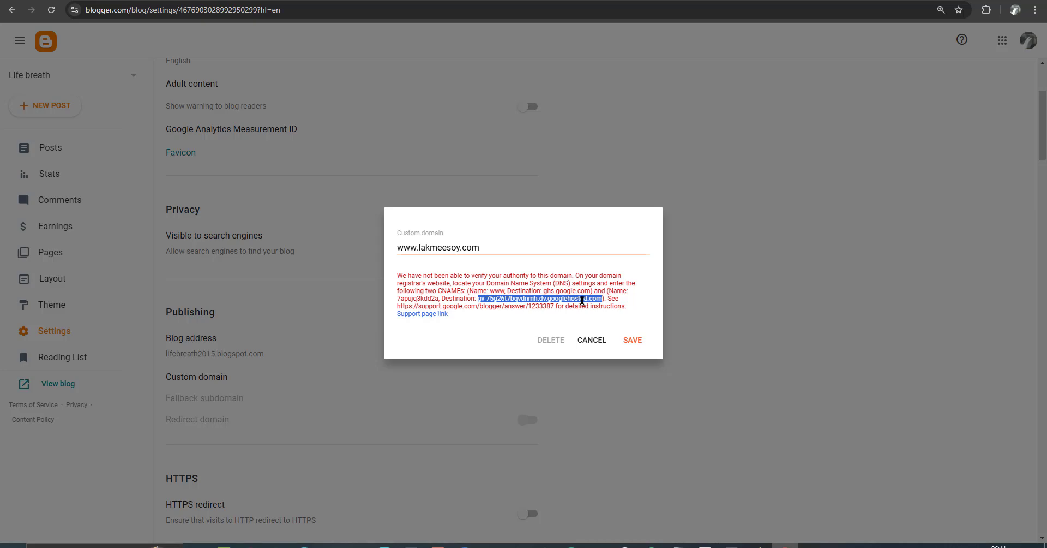
right_click(582, 300)
left_click(595, 306)
Switch to Namecheap, paste the copied verification destination as the second CNAME record's value, and save the record
left_click(388, 1)
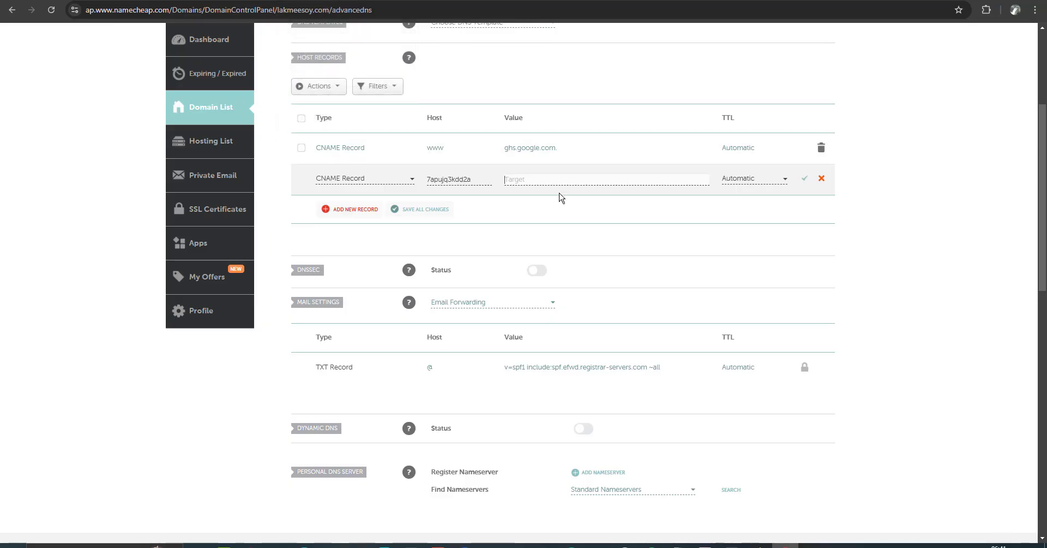
key("ctrl+v")
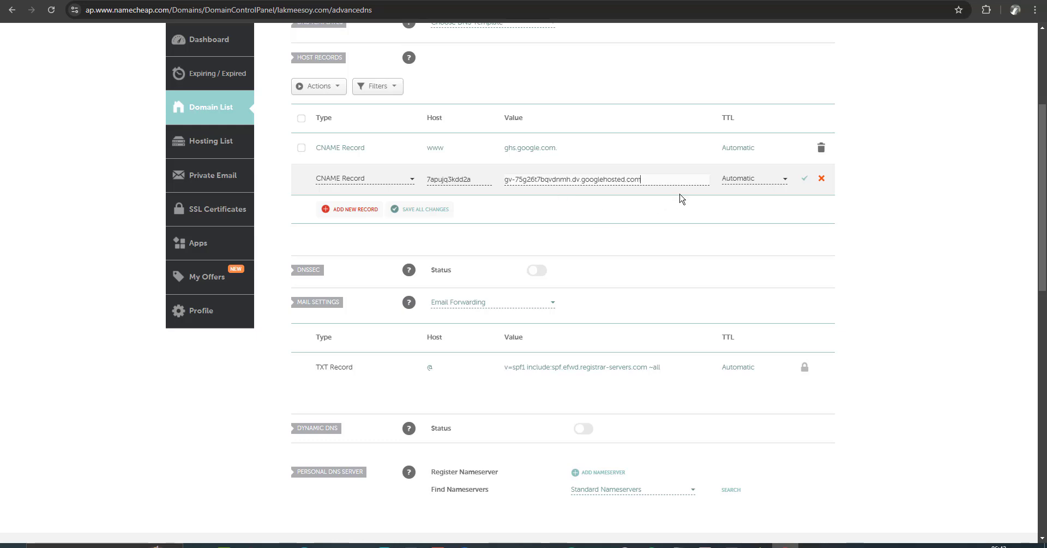
left_click(803, 180)
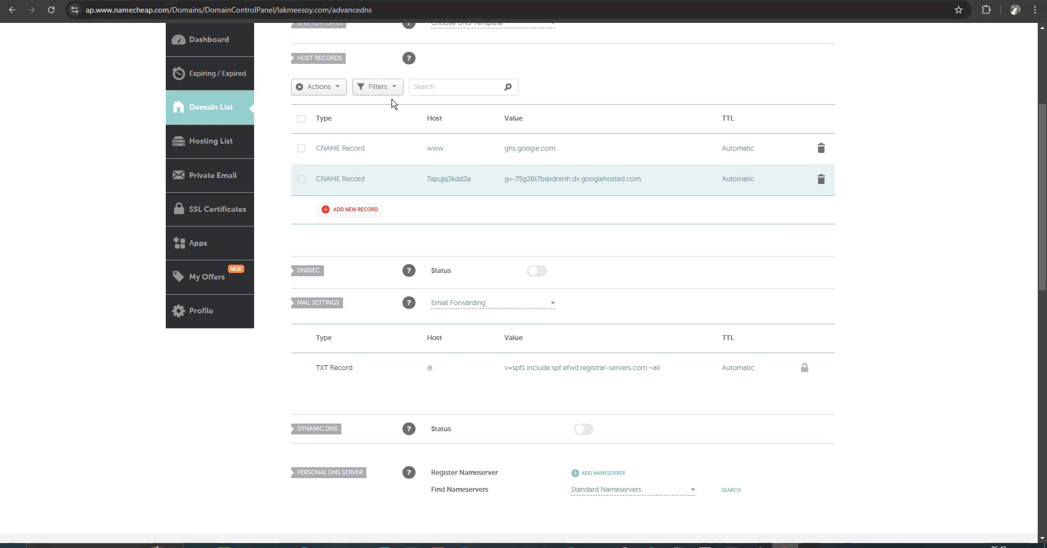
scroll(392, 103, "up", 2)
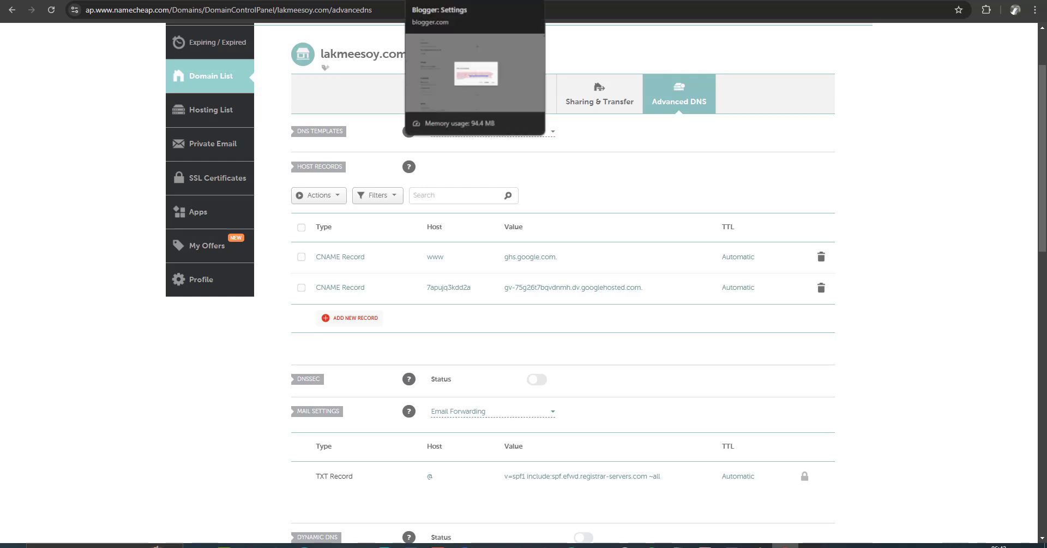
left_click(453, 0)
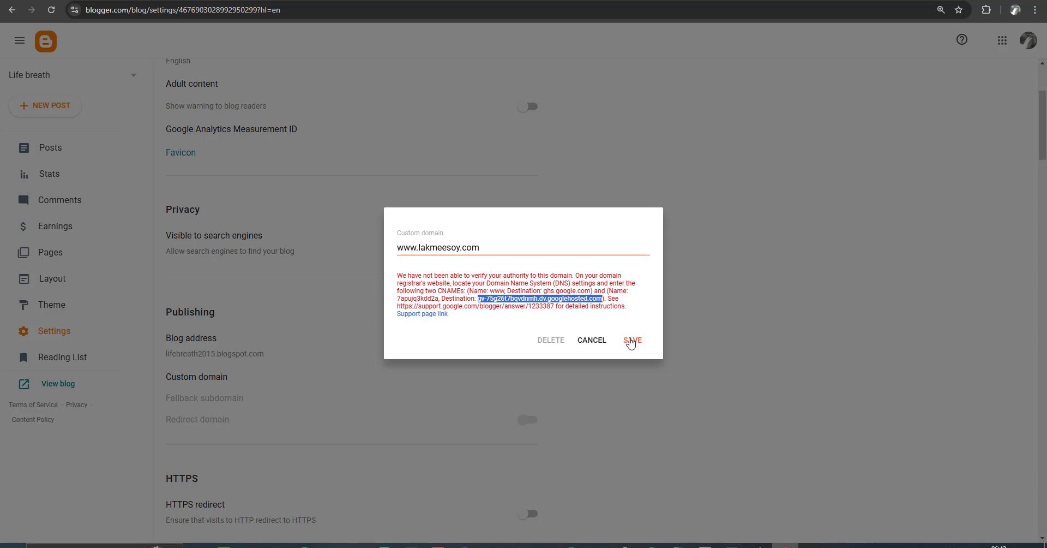
left_click(634, 344)
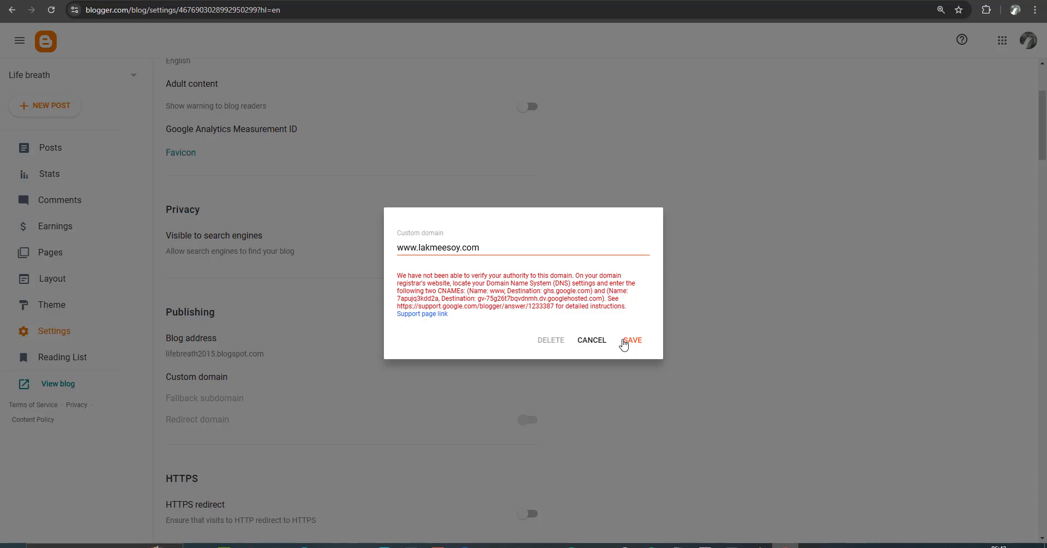
left_click(631, 339)
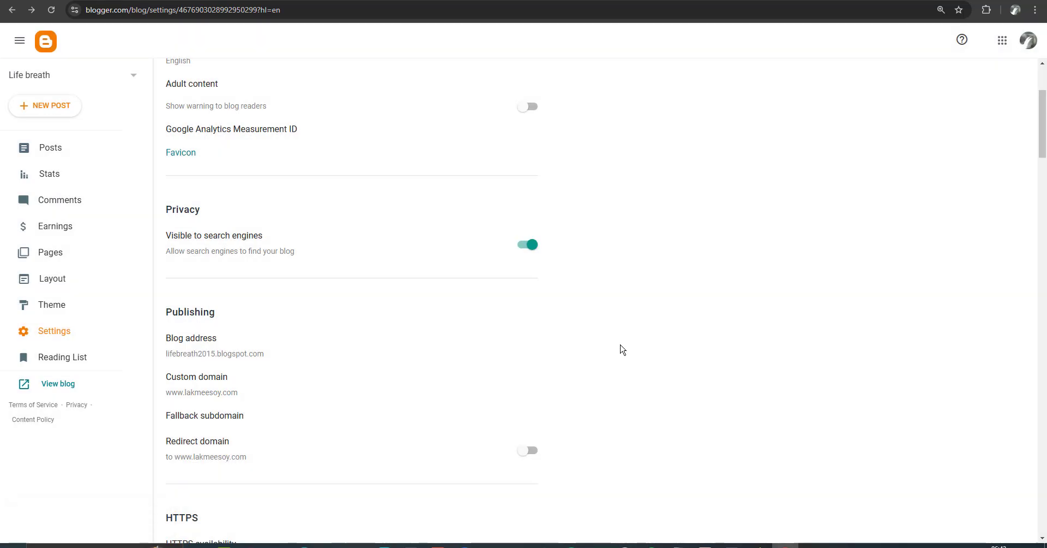
scroll(622, 349, "down", 2)
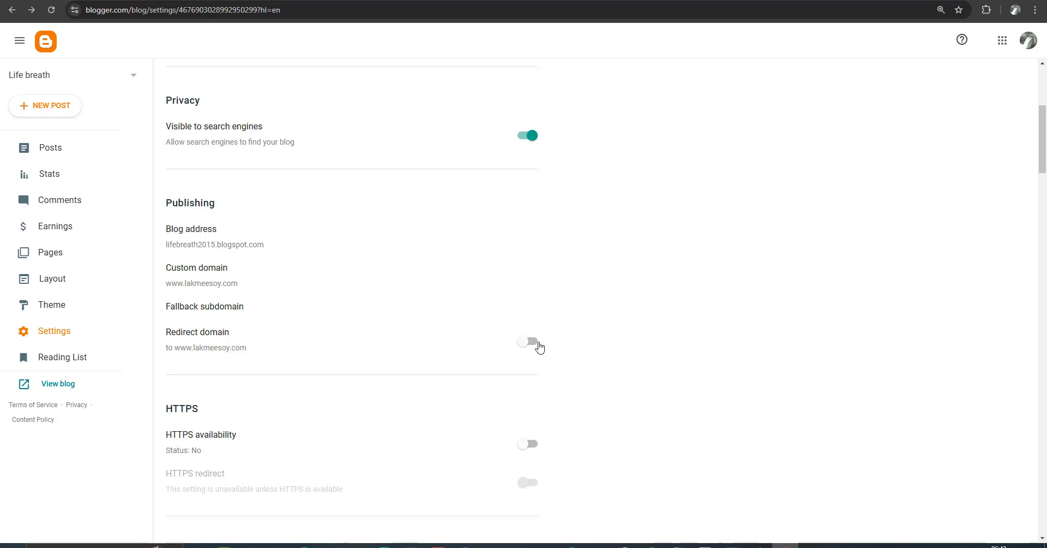
left_click(538, 345)
left_click(305, 1)
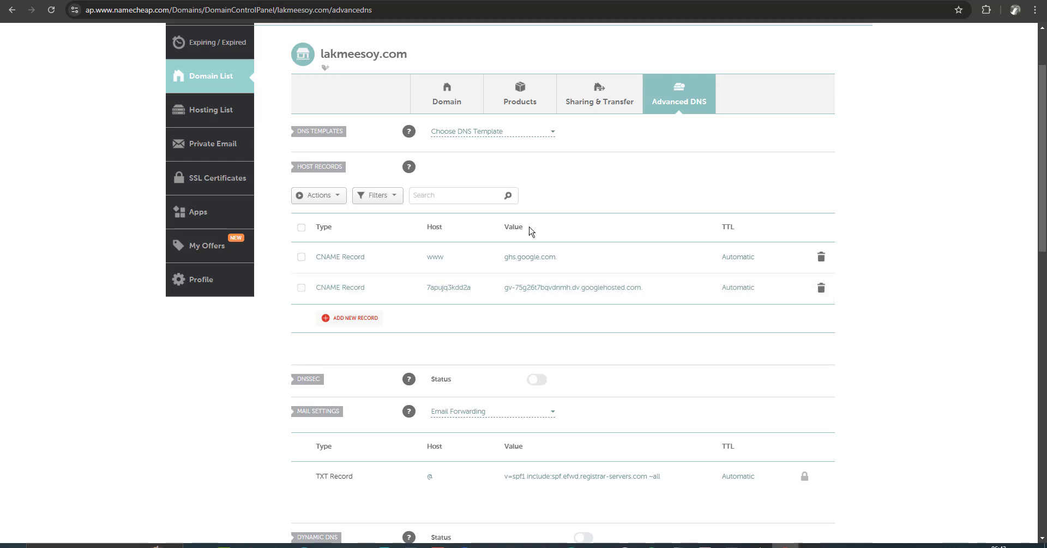